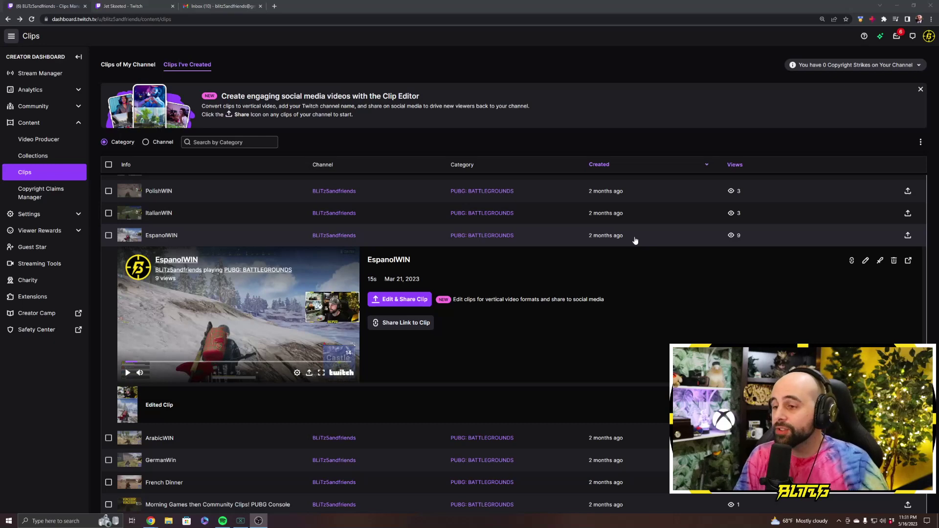
Step: Put the EspanolWIN clip in Split layout after trying Full, with the Channel Name overlay off
click(412, 301)
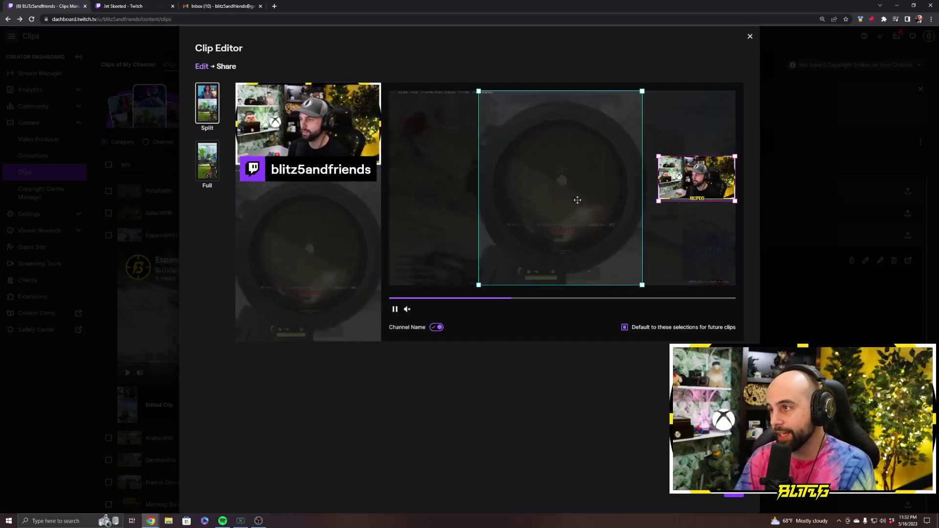
click(748, 38)
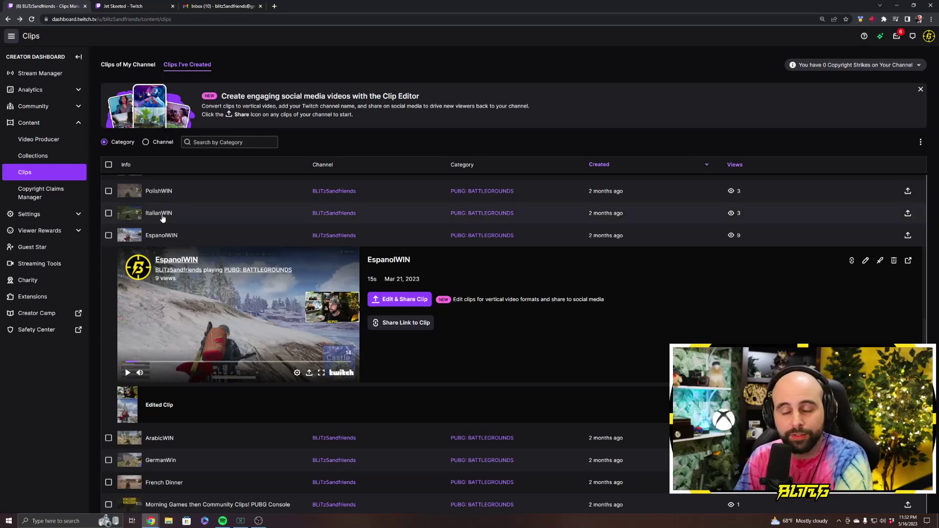
click(404, 306)
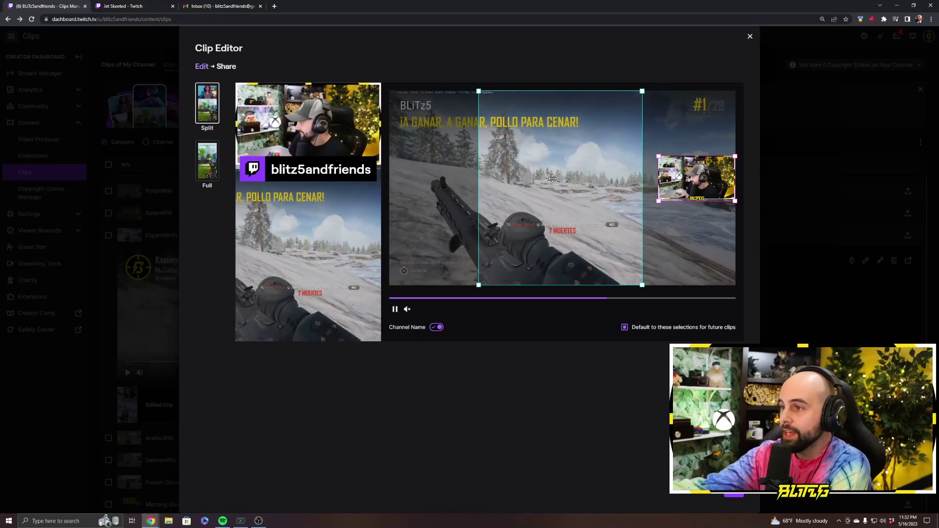
click(207, 161)
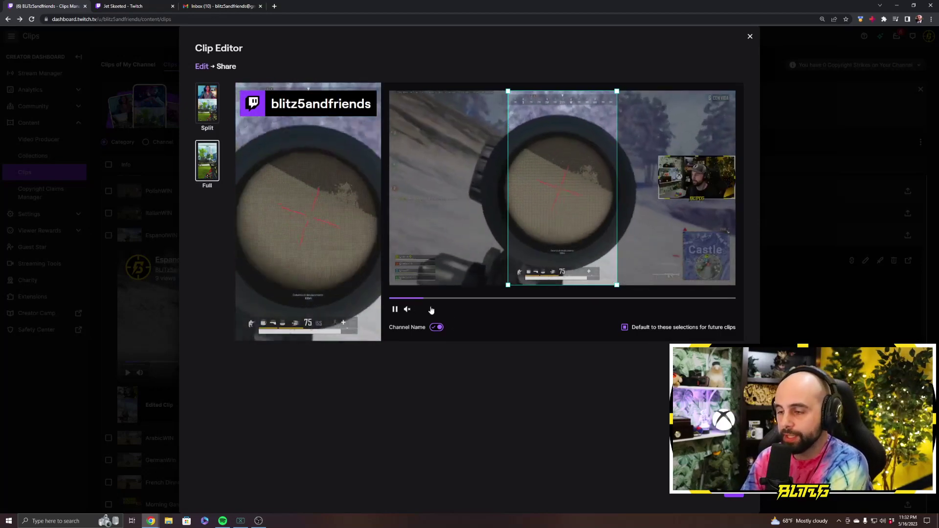
click(207, 102)
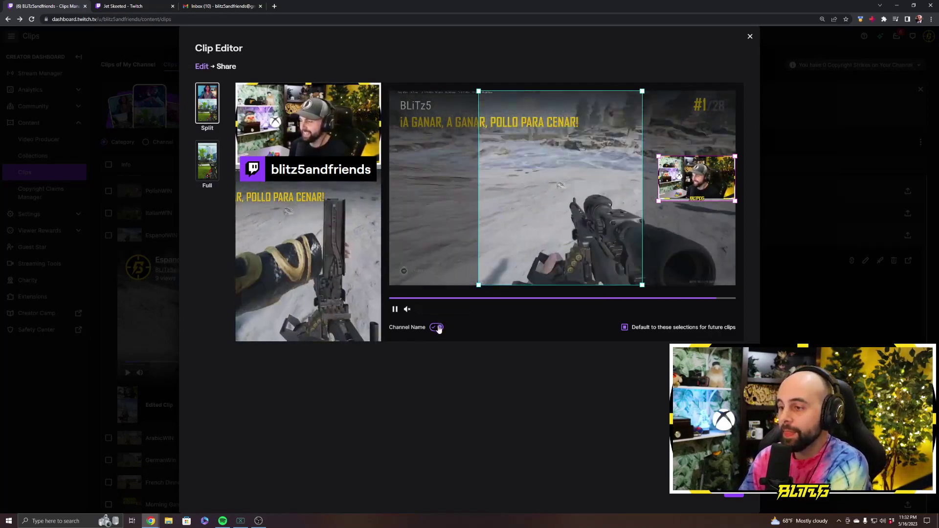
click(436, 327)
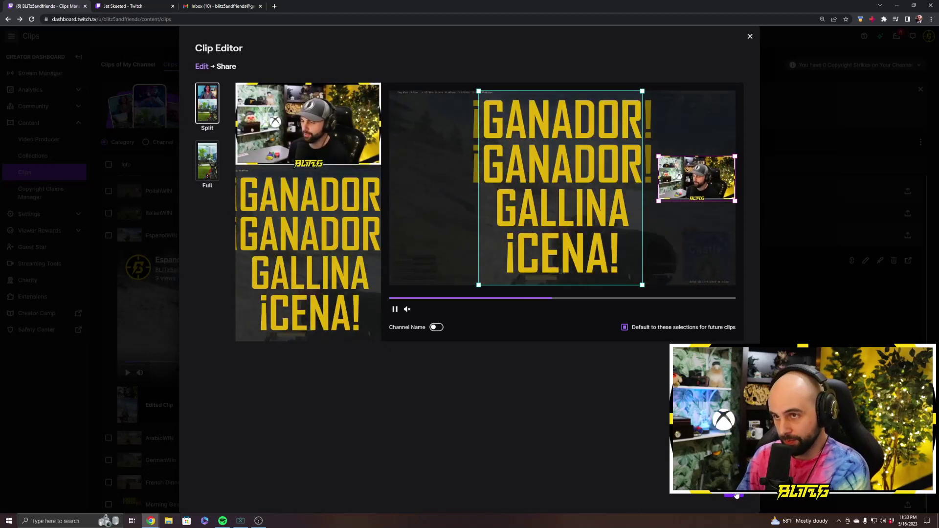
Step: Go to the Share step and let the vertical EspanolWIN clip render to 100%
click(736, 495)
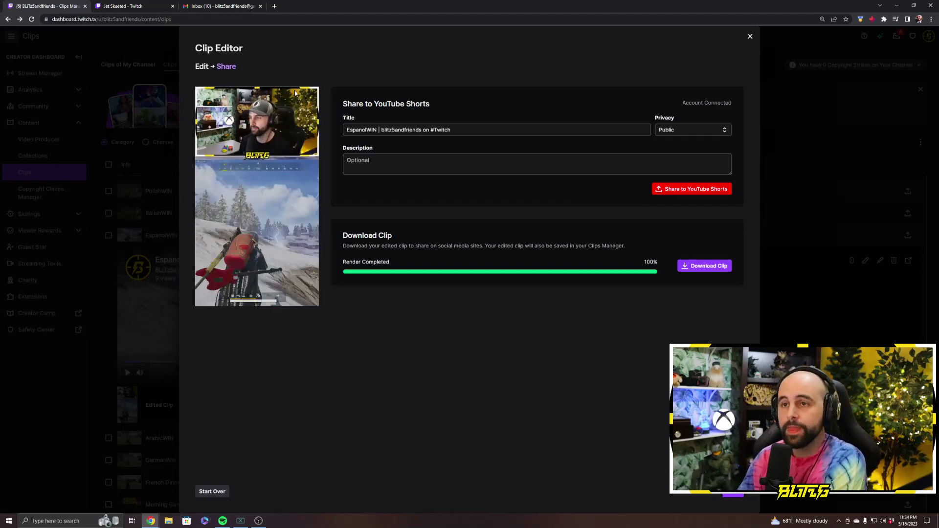
Step: Open the full VOD behind the Jet Skeeted clip, unmuted at 20% volume
click(150, 6)
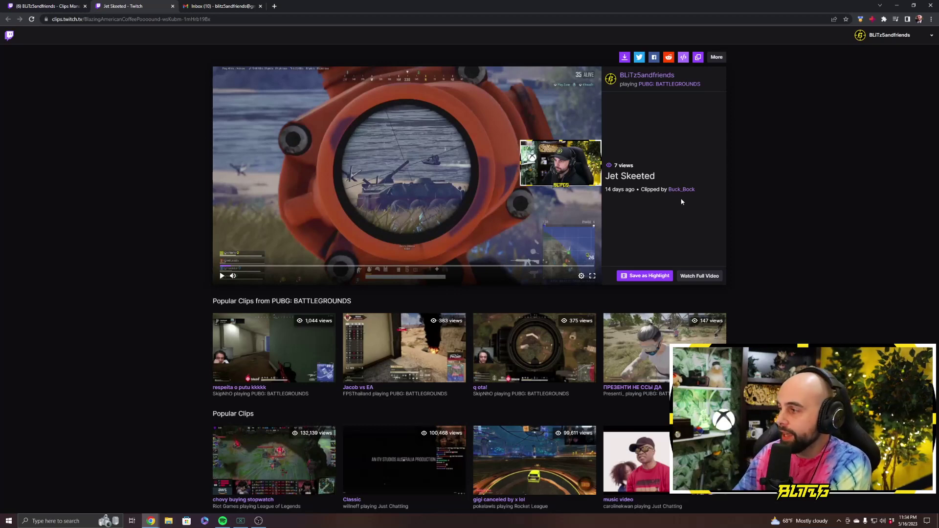
click(699, 277)
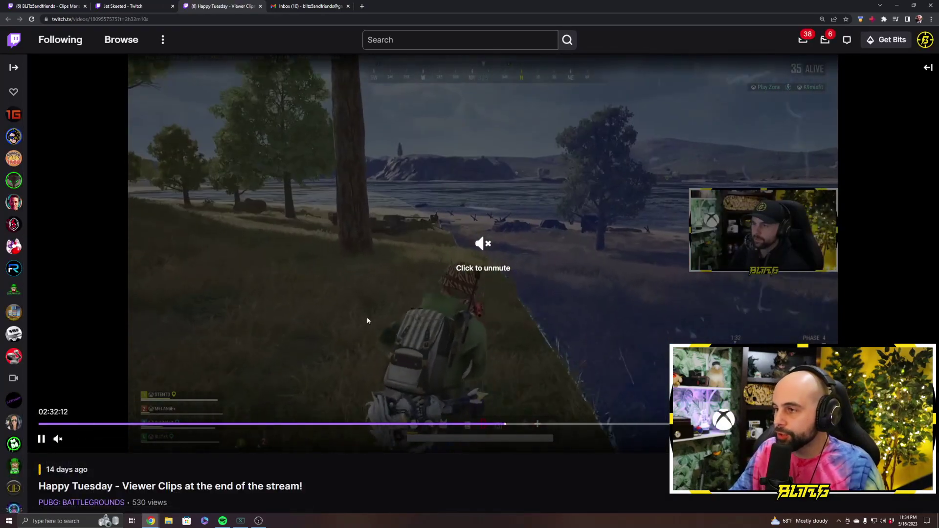
click(58, 439)
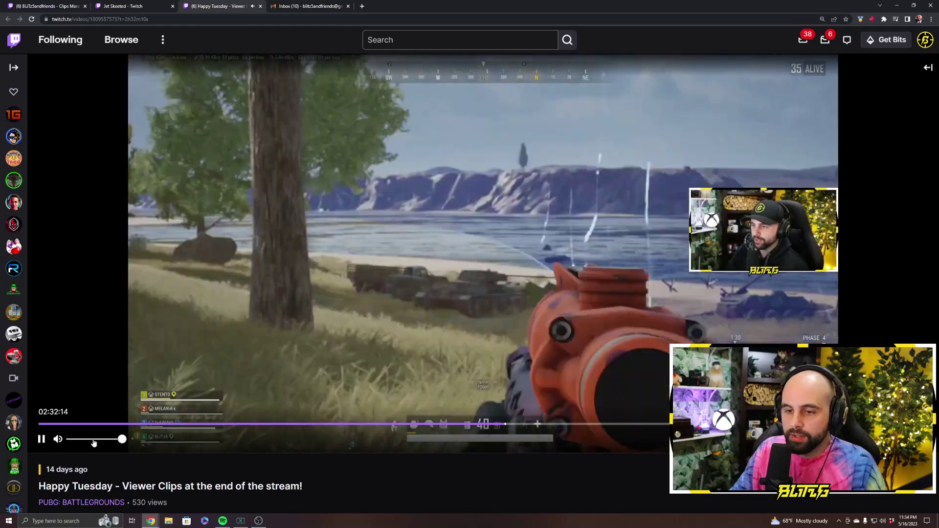
click(80, 440)
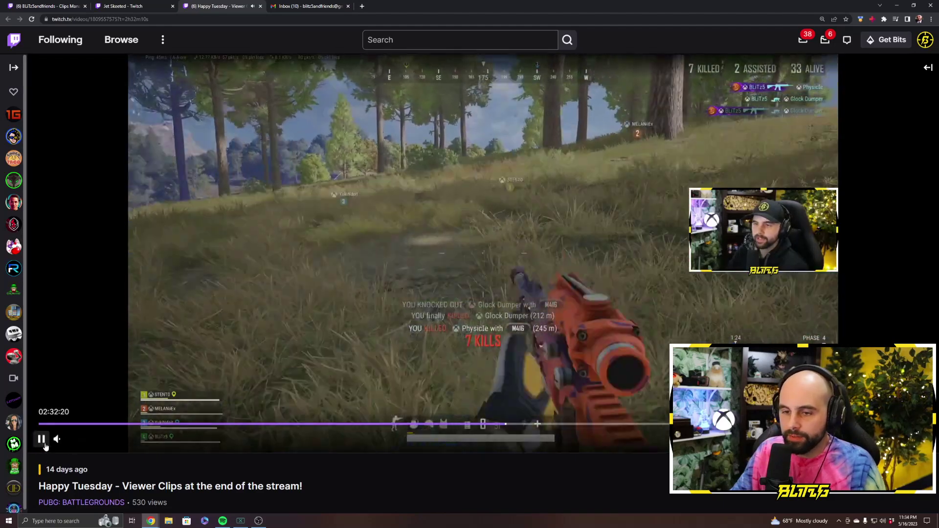
Step: Pause the VOD at about 02:32:20 and start a new clip with Alt+X
click(42, 438)
click(42, 439)
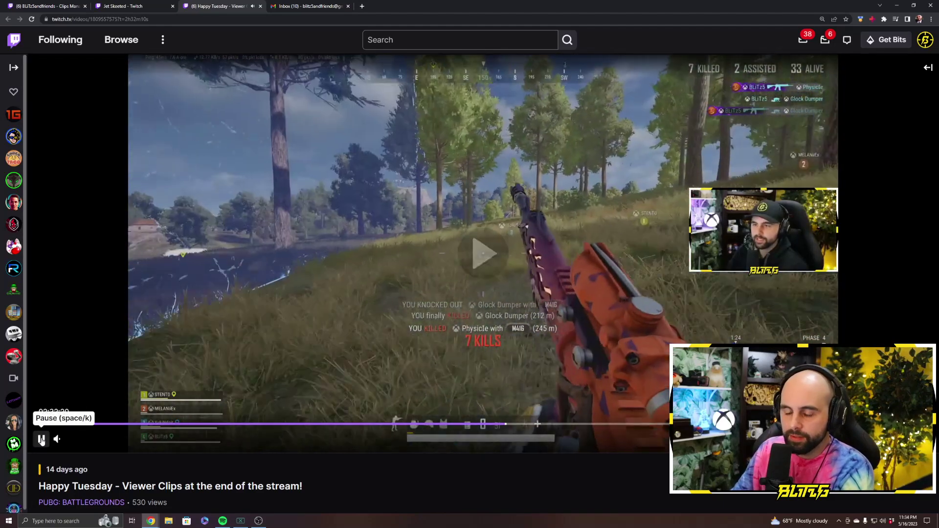
click(41, 438)
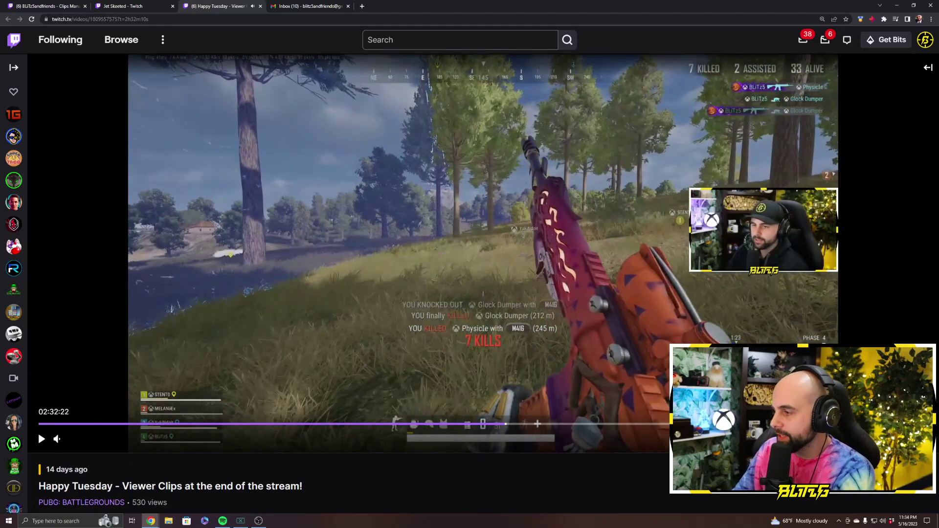
key(alt+x)
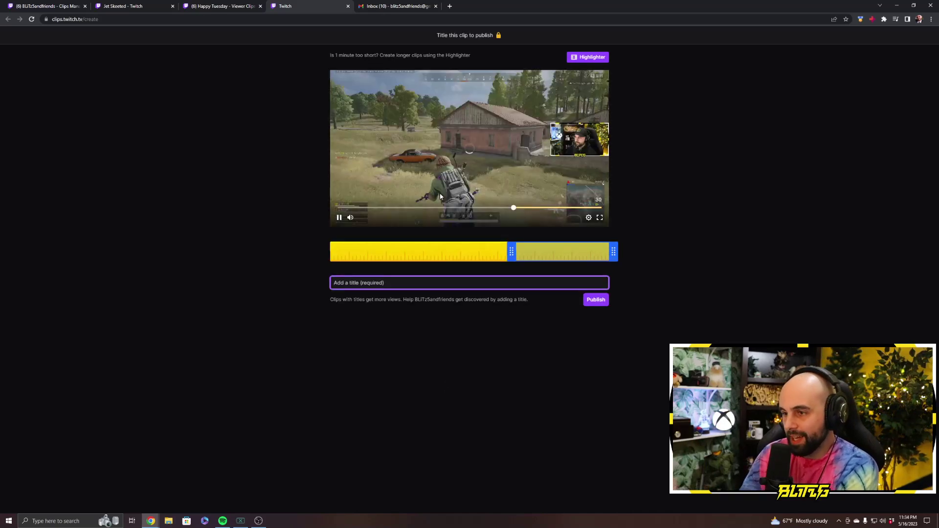
Step: Trim the clip to start at 01:12 and preview the shortened range
drag(506, 251, 562, 251)
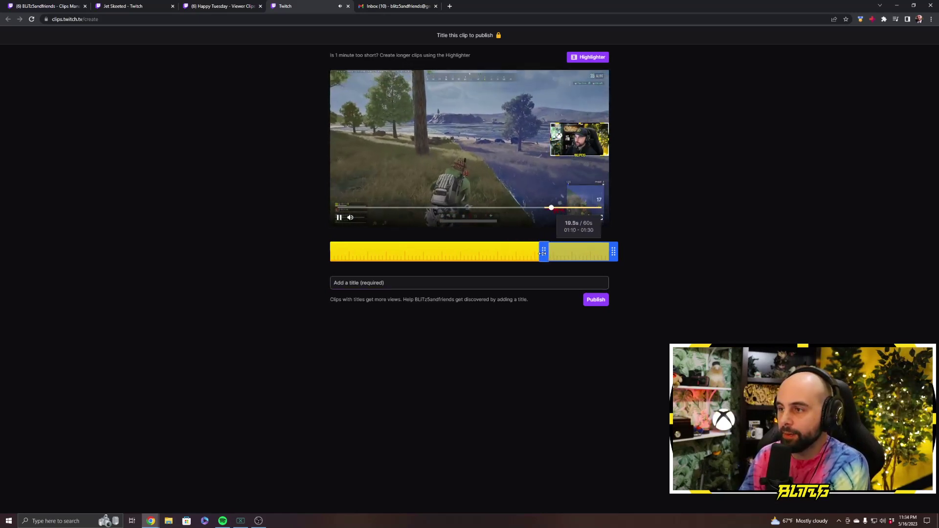
drag(548, 253, 550, 252)
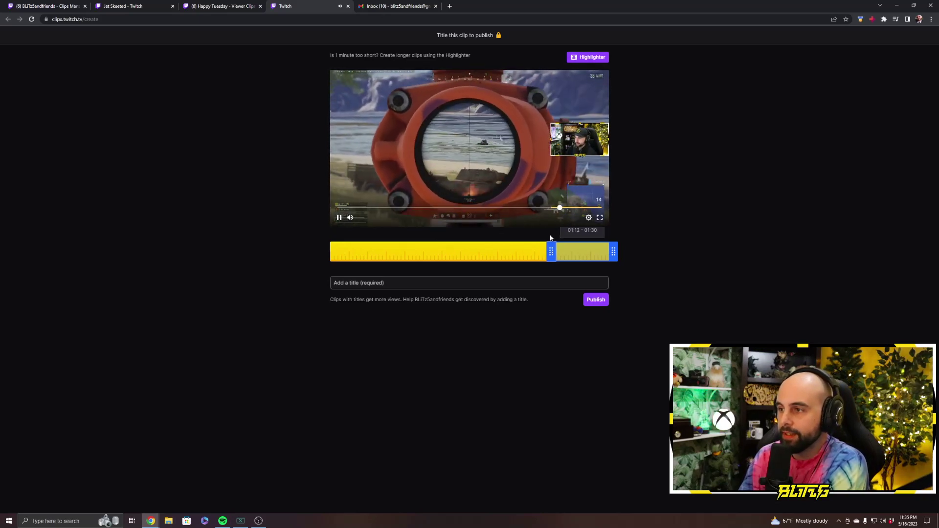
click(545, 213)
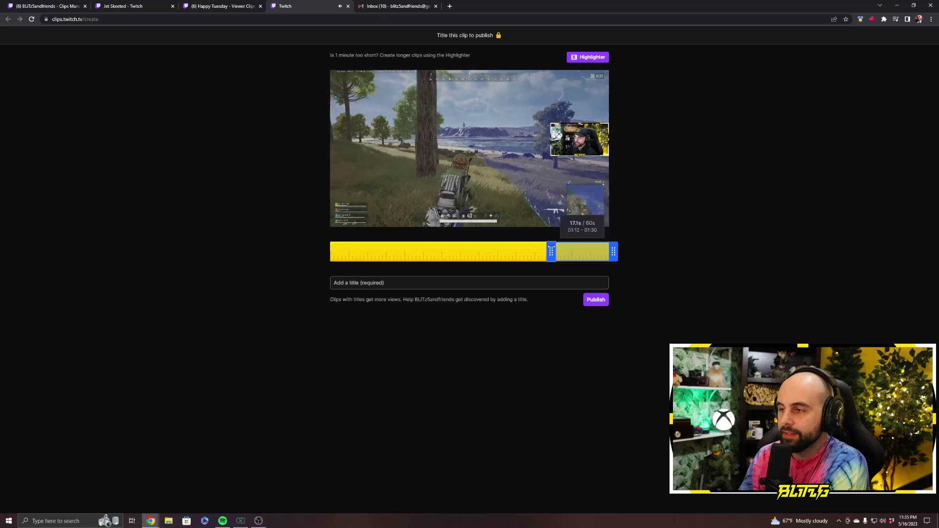
mouse_move(551, 251)
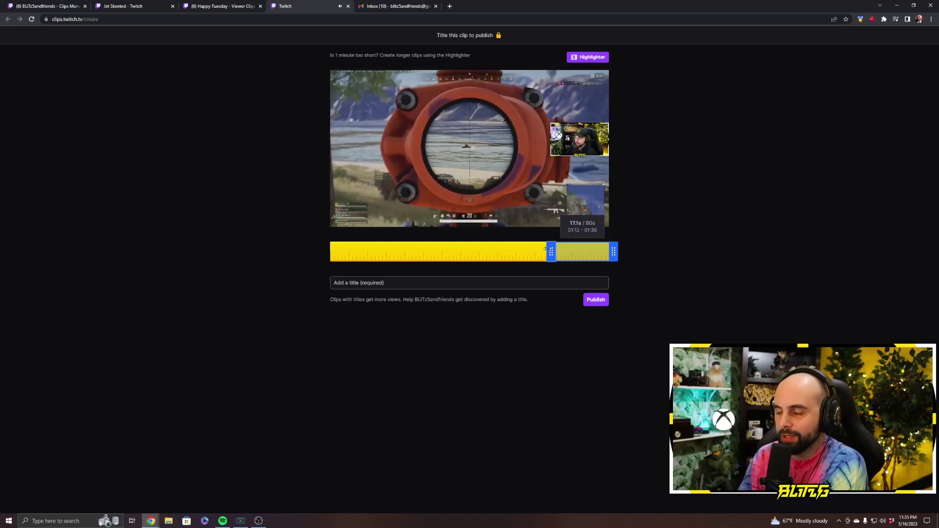
mouse_move(346, 222)
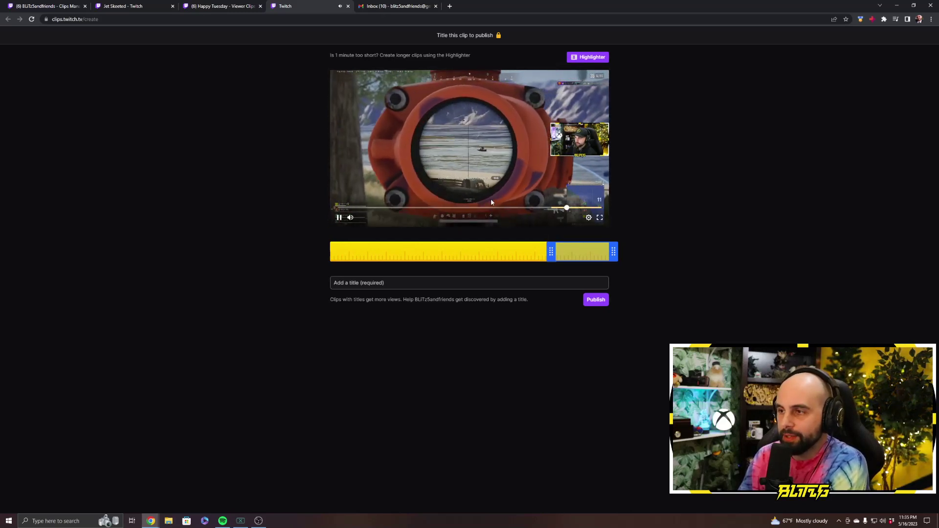
click(339, 218)
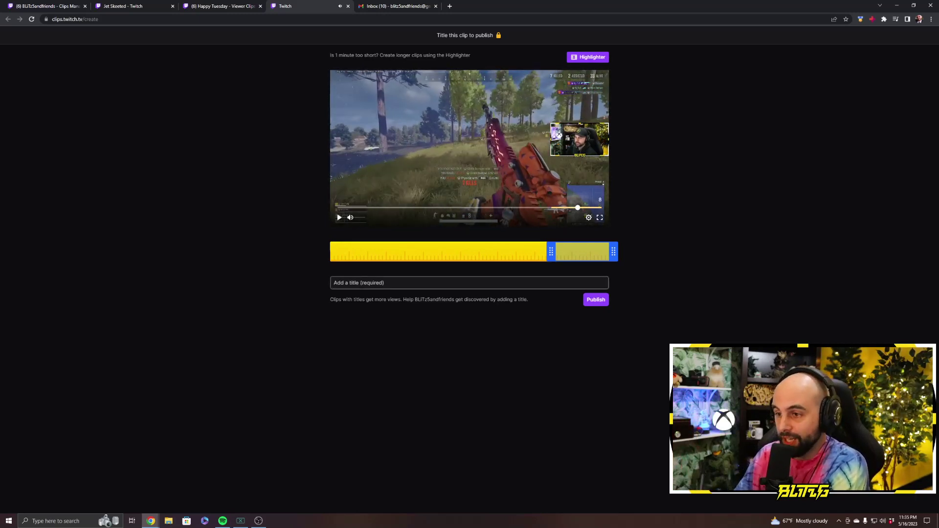
Step: Title the 8.5-second clip 'Jetski test' and publish it
click(333, 283)
text(Jetski test)
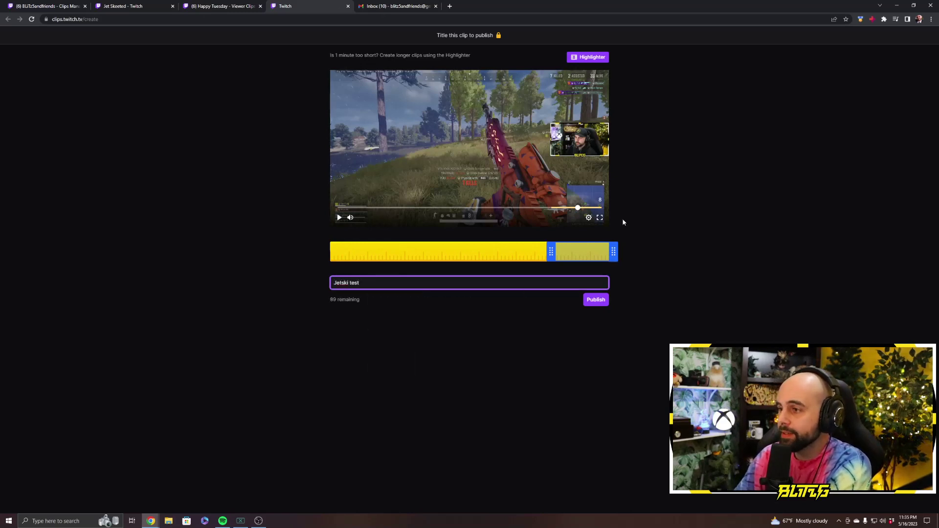
click(339, 217)
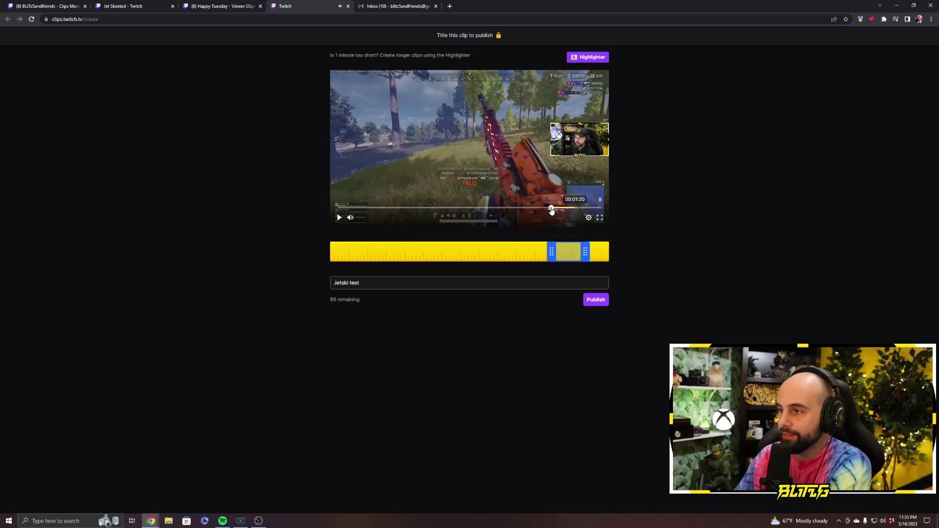
click(339, 217)
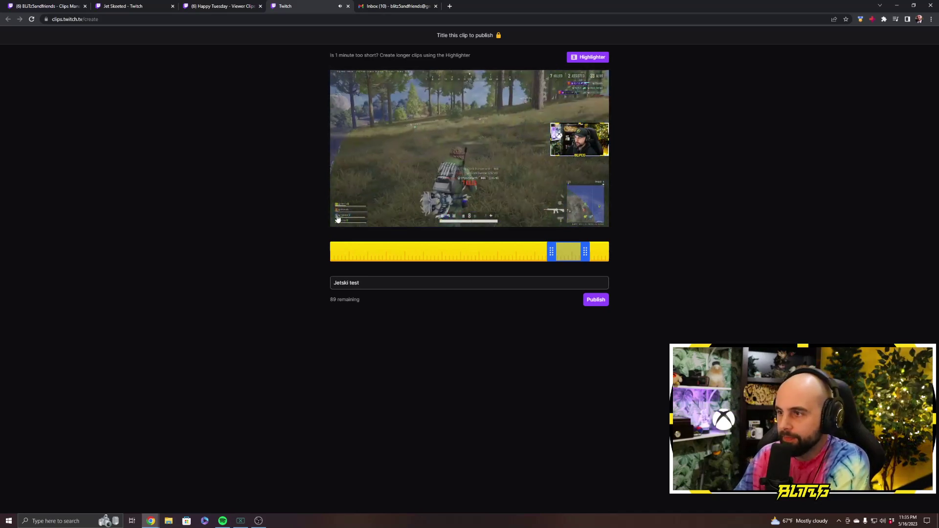
click(338, 219)
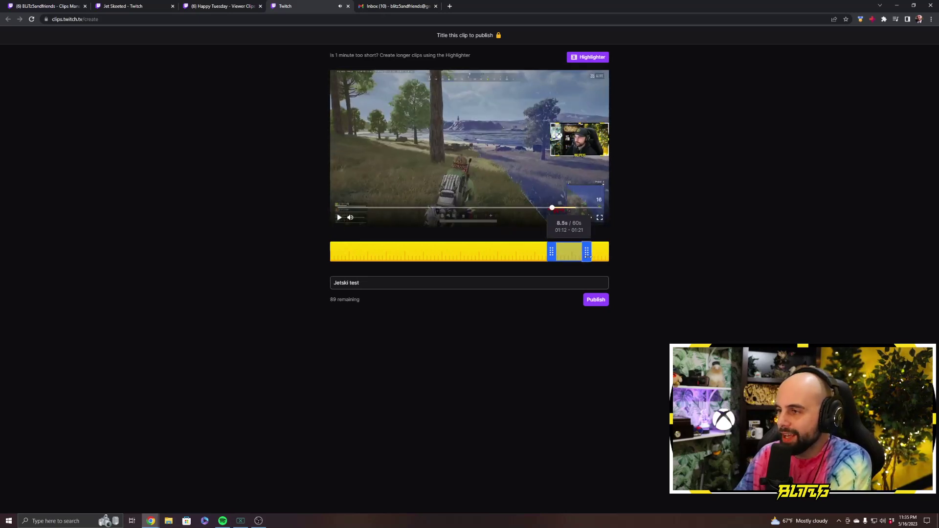
click(594, 300)
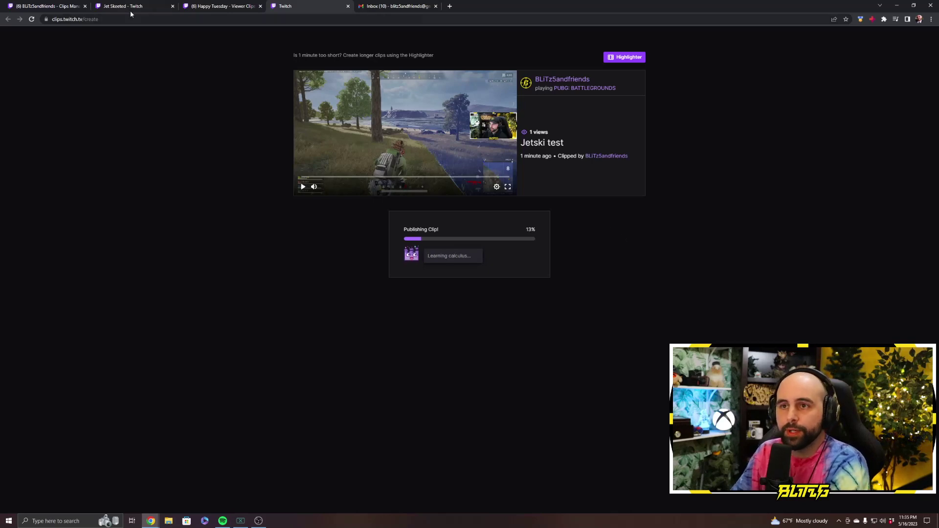
Step: In Clips Manager, close the old editor, refresh, and expand the new Jetski test clip
click(36, 4)
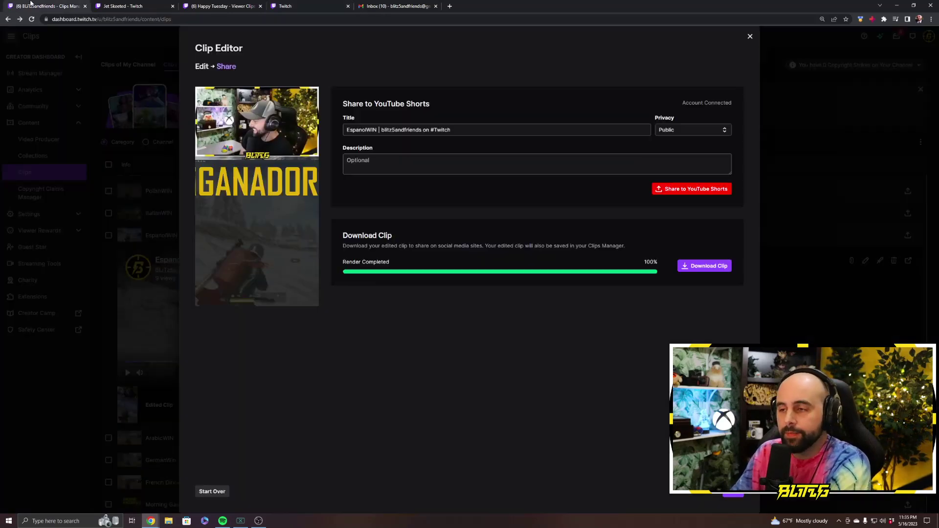
click(750, 37)
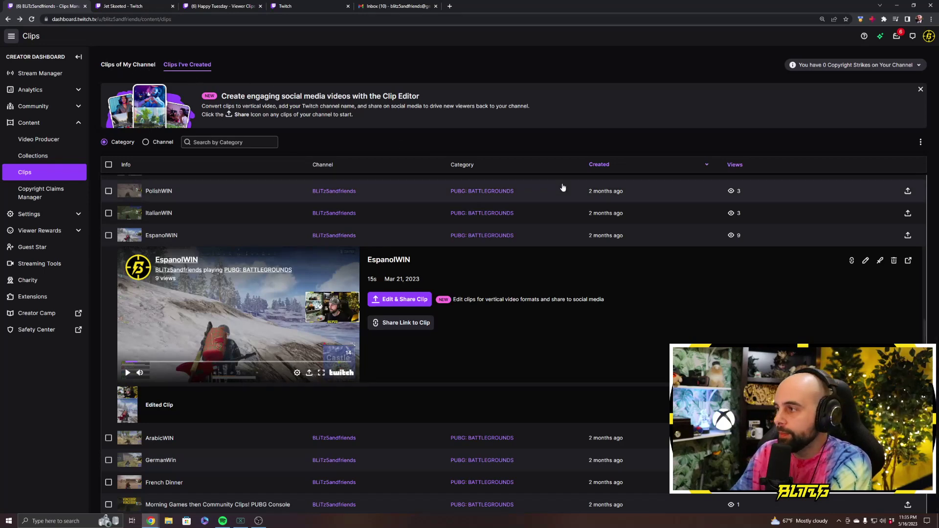
scroll(562, 187, up, 5)
key(F5)
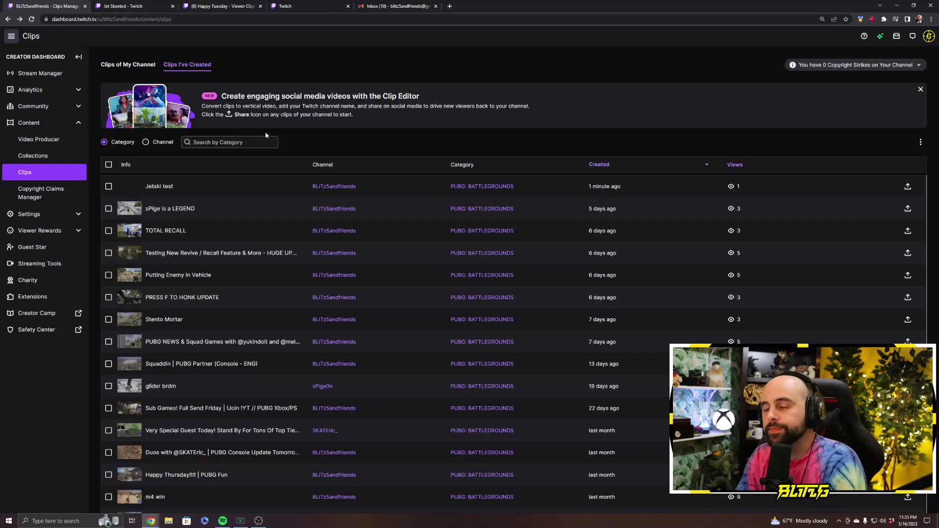
click(158, 188)
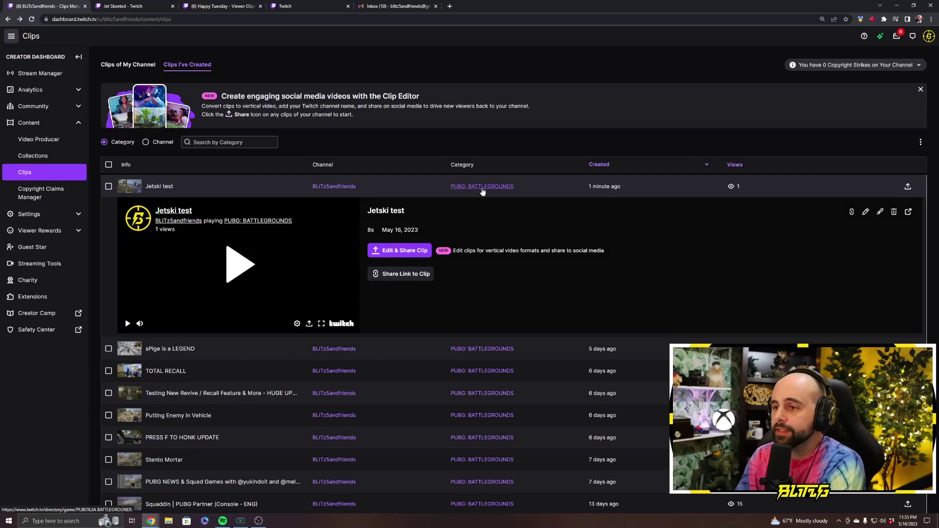
Step: Open Jetski test in Split layout, tighten the facecam crop, and turn off Channel Name
click(391, 255)
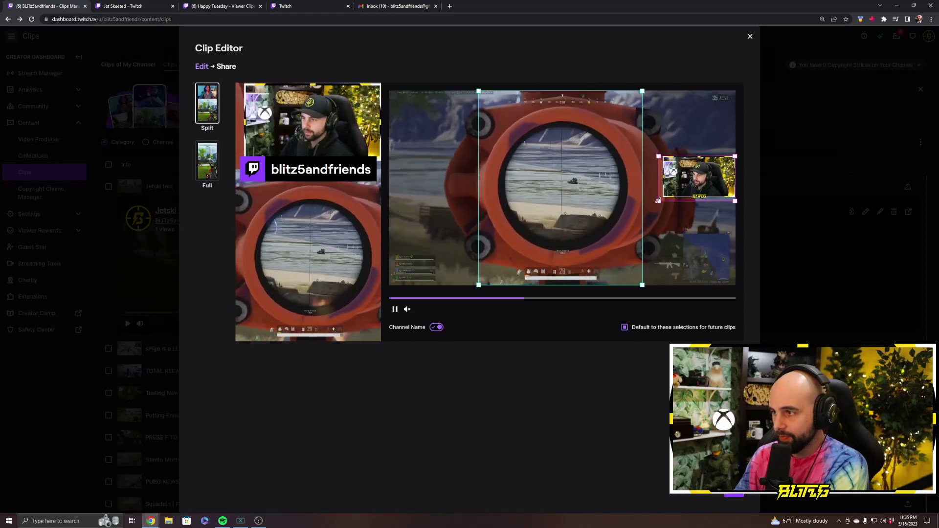
drag(658, 201, 662, 198)
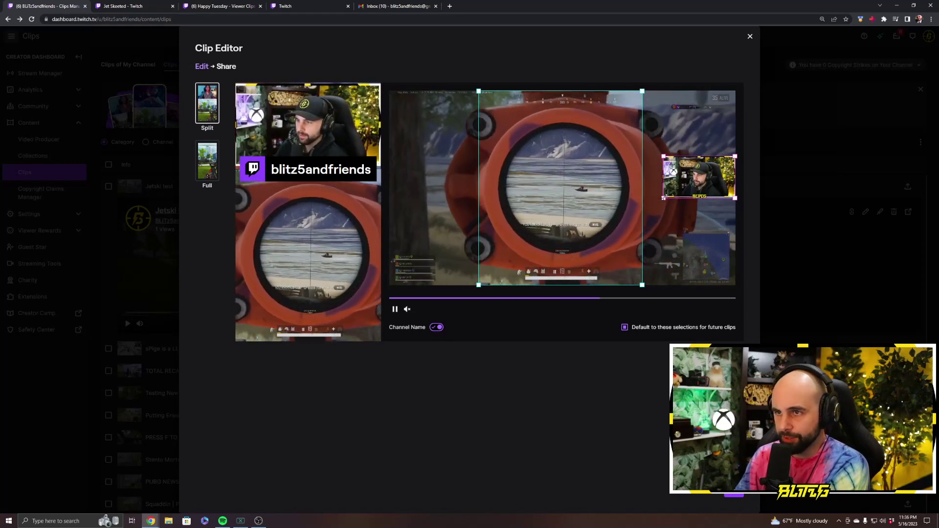
click(440, 329)
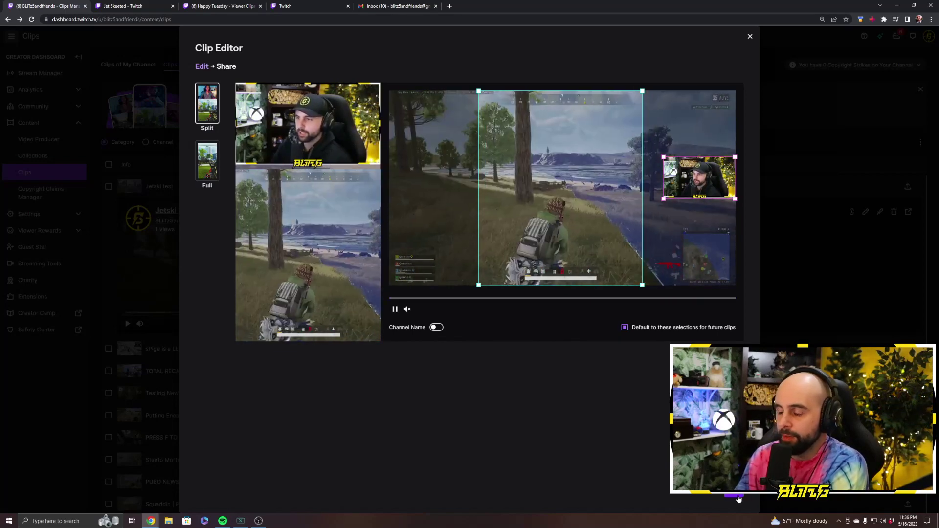
Step: Move the Jetski test short to the Share step so its vertical version starts rendering
click(738, 498)
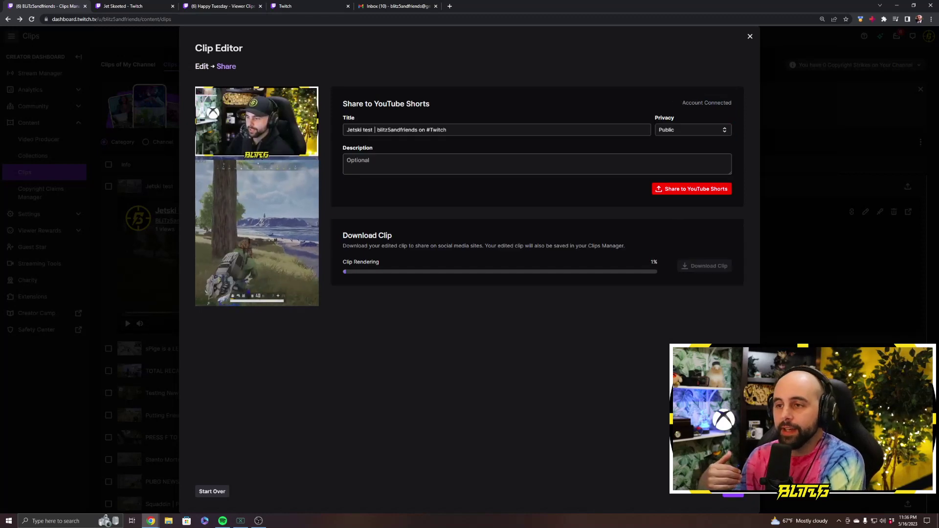